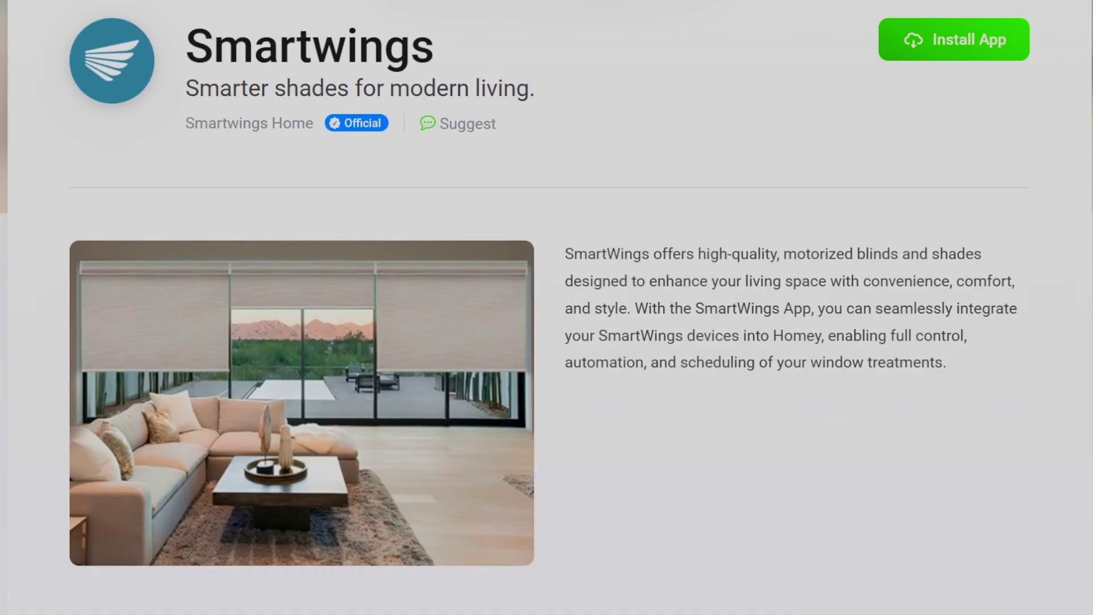
Step: Scroll down through the Smartwings app page in the Homey App Store
{"action": "scroll", "coordinate": [547, 307], "scroll_direction": "down", "scroll_amount": 5}
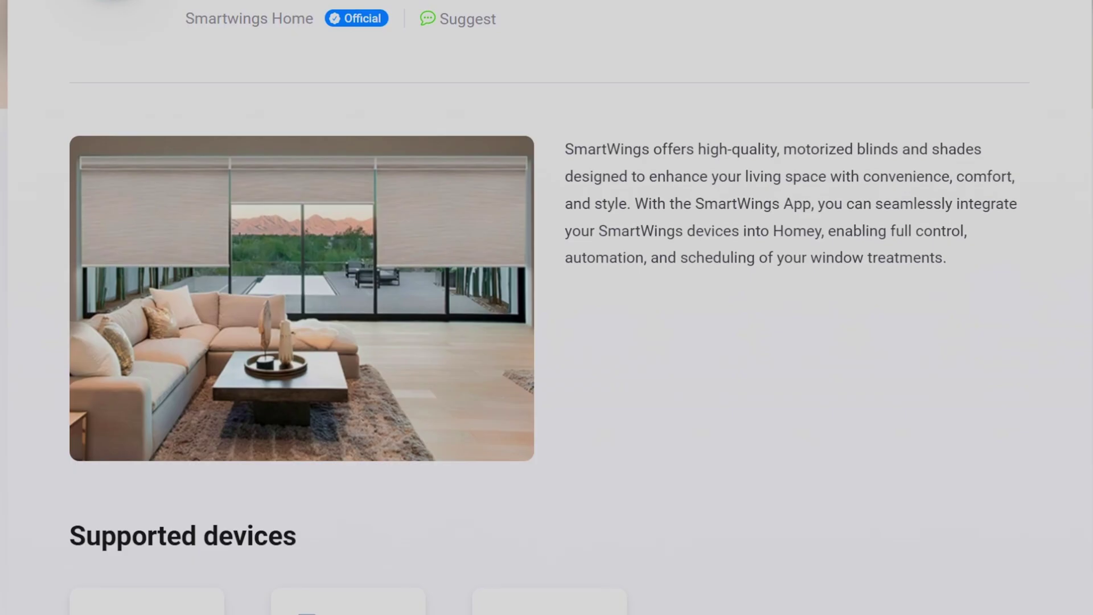
{"action": "scroll", "coordinate": [546, 308], "scroll_direction": "down", "scroll_amount": 5}
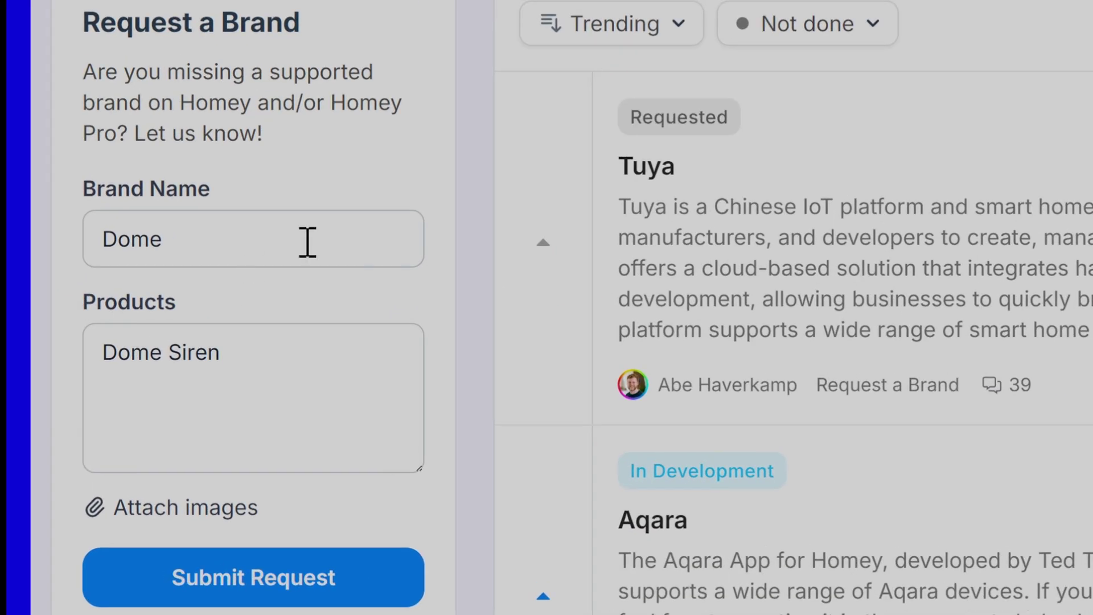
Step: Submit and confirm the brand request for Dome listing the Dome Siren
{"action": "left_click", "coordinate": [104, 500]}
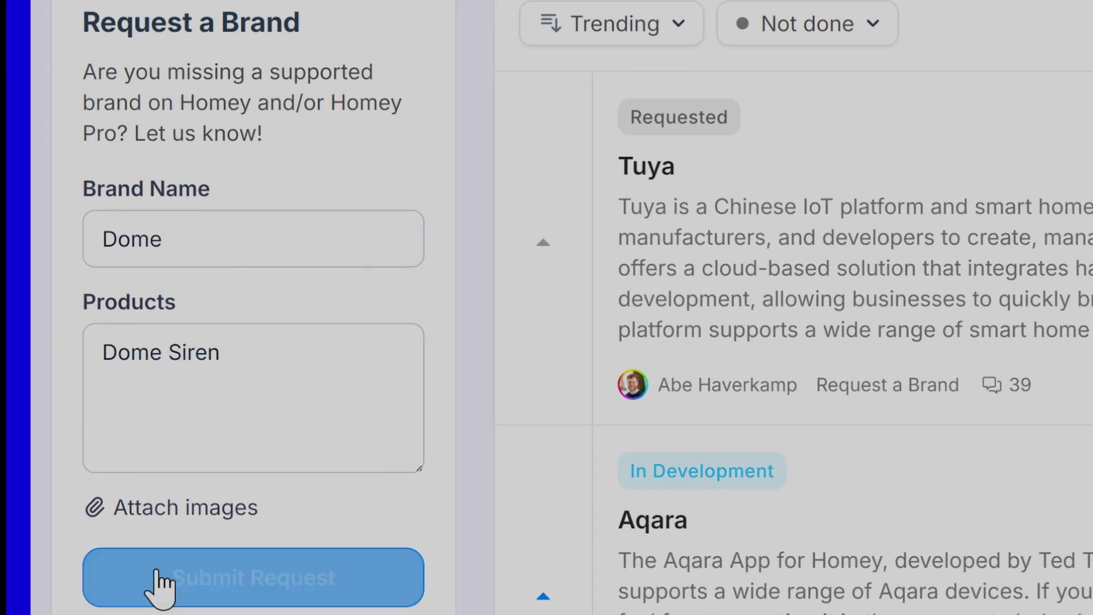
{"action": "left_click", "coordinate": [200, 576]}
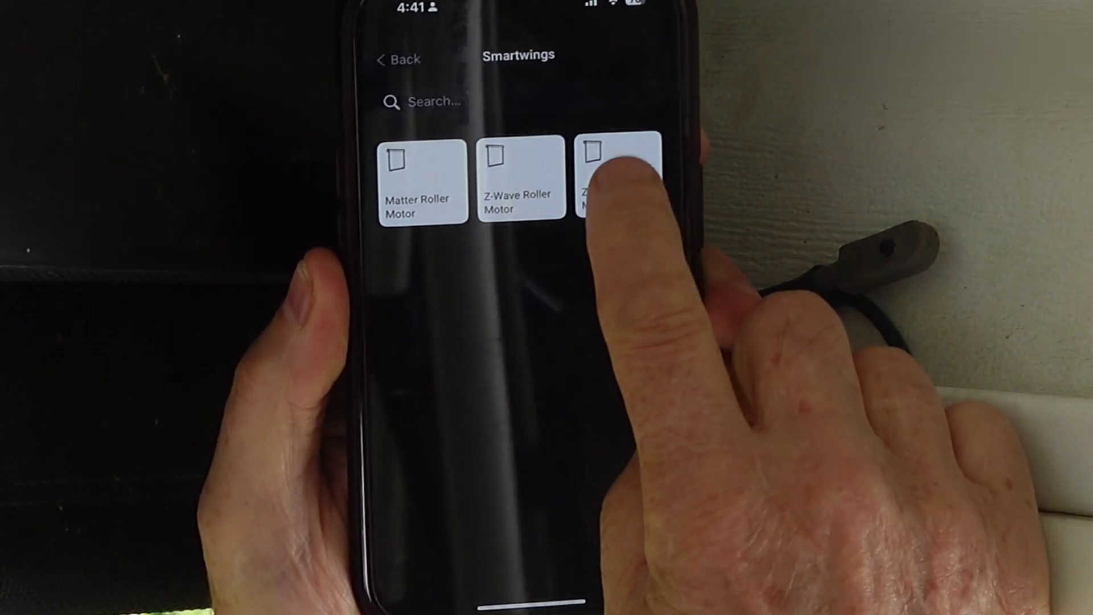
Step: Choose the Smartwings Zigbee Roller Motor, connect it and continue past the Zigbee network advice
{"action": "left_click", "coordinate": [619, 171]}
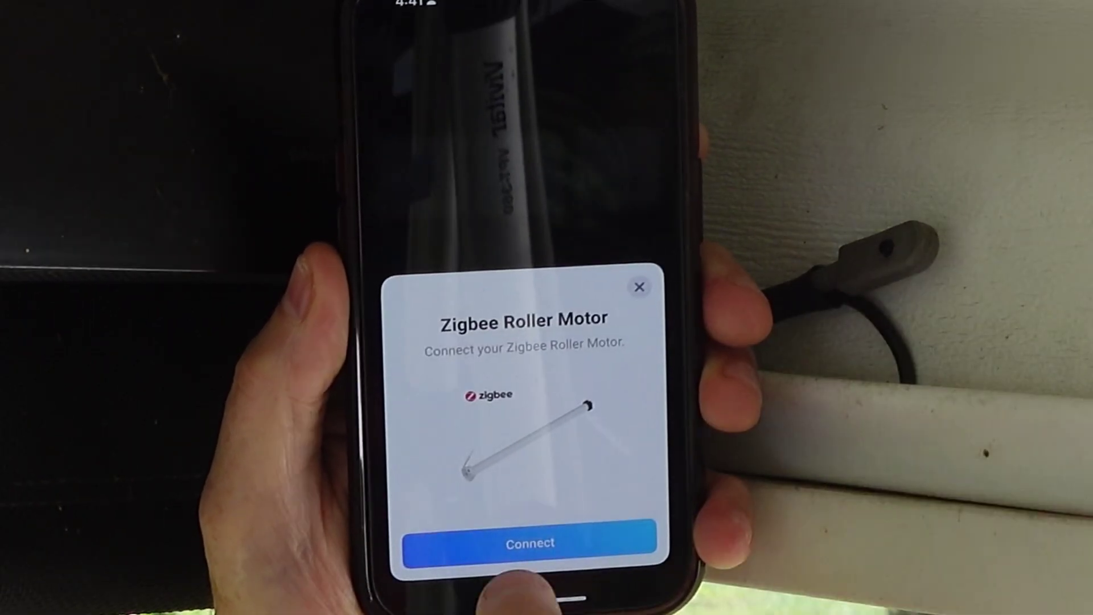
{"action": "left_click", "coordinate": [530, 543]}
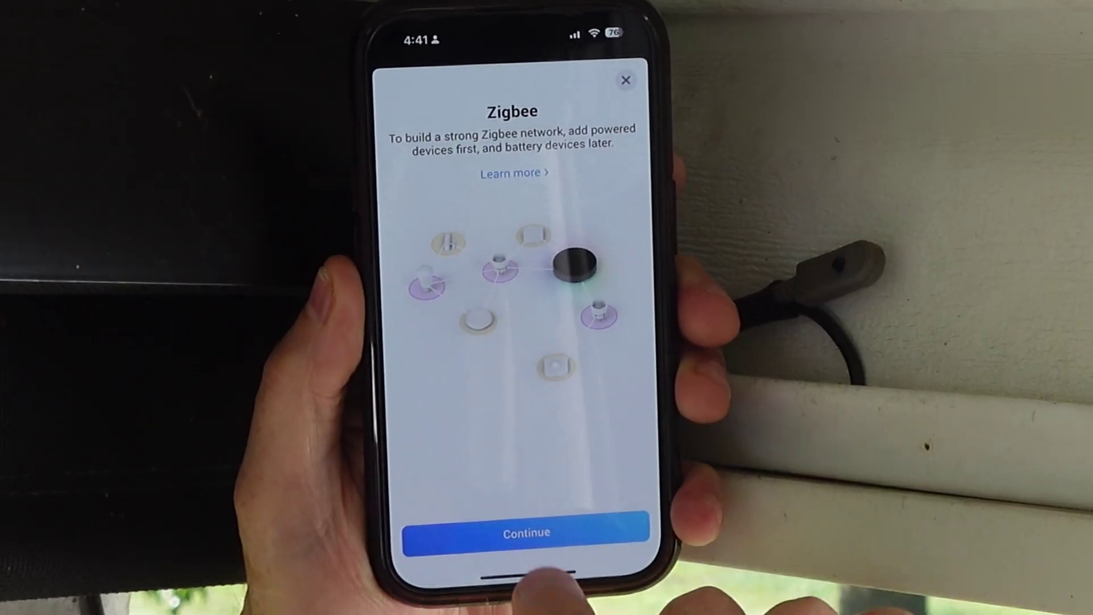
{"action": "left_click", "coordinate": [521, 547]}
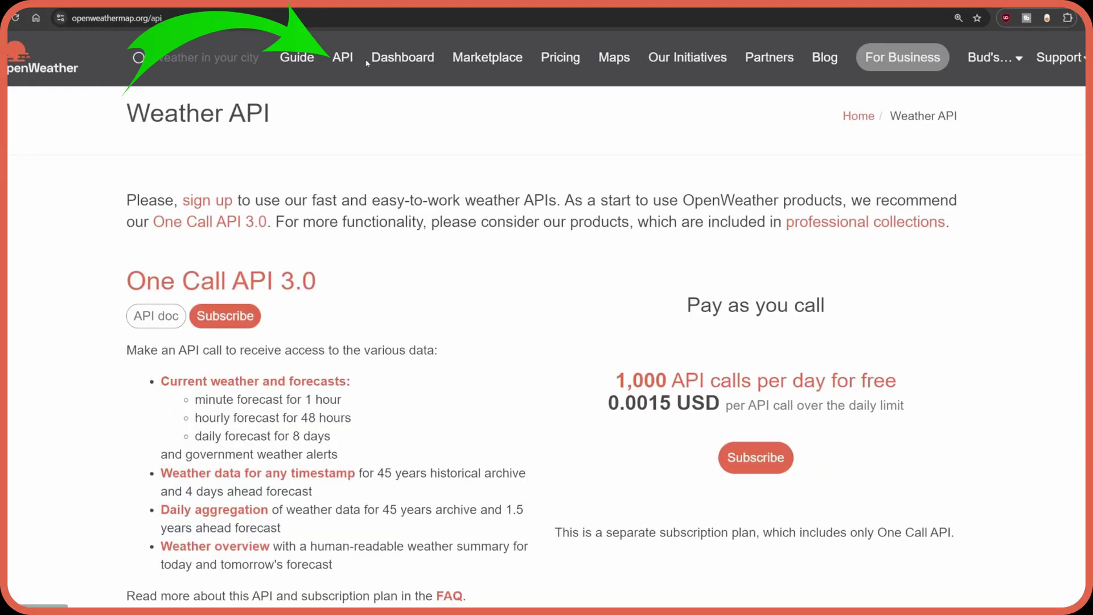
Step: Scroll down the OpenWeather Weather API page
{"action": "scroll", "coordinate": [433, 325], "scroll_direction": "down", "scroll_amount": 1}
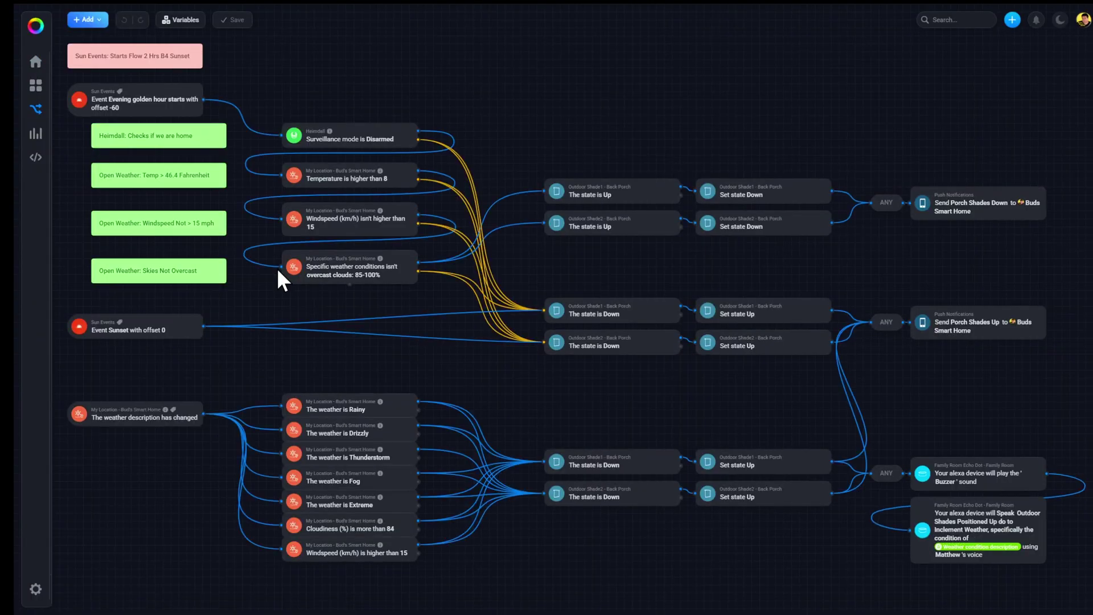
{"action": "right_click", "coordinate": [73, 536]}
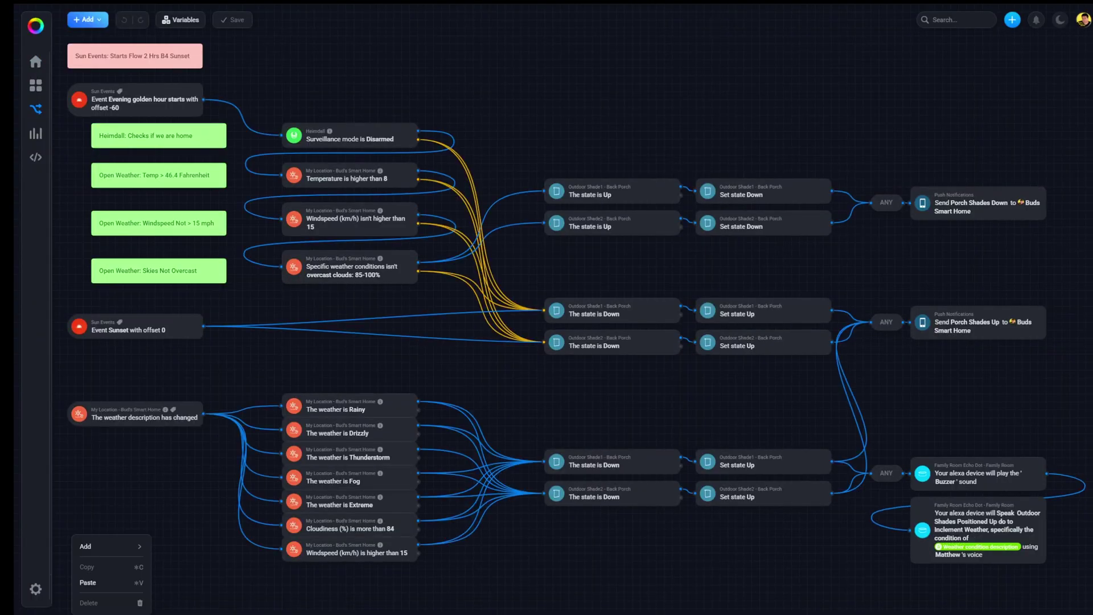
{"action": "key", "text": "alt+Tab"}
{"action": "mouse_move", "coordinate": [108, 546]}
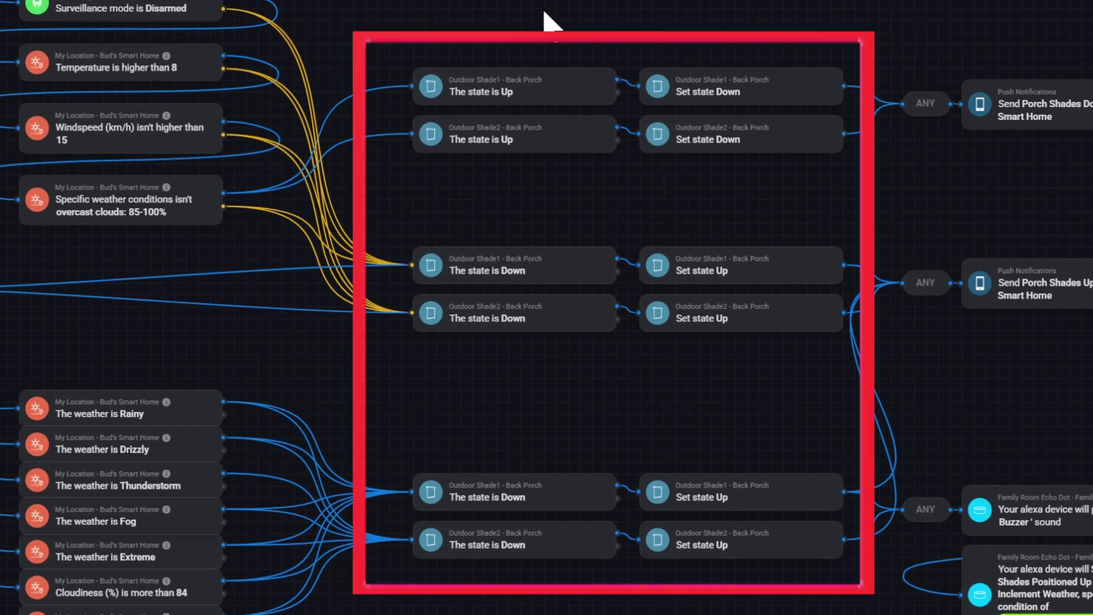
{"action": "left_click_drag", "start_coordinate": [544, 17], "coordinate": [788, 604]}
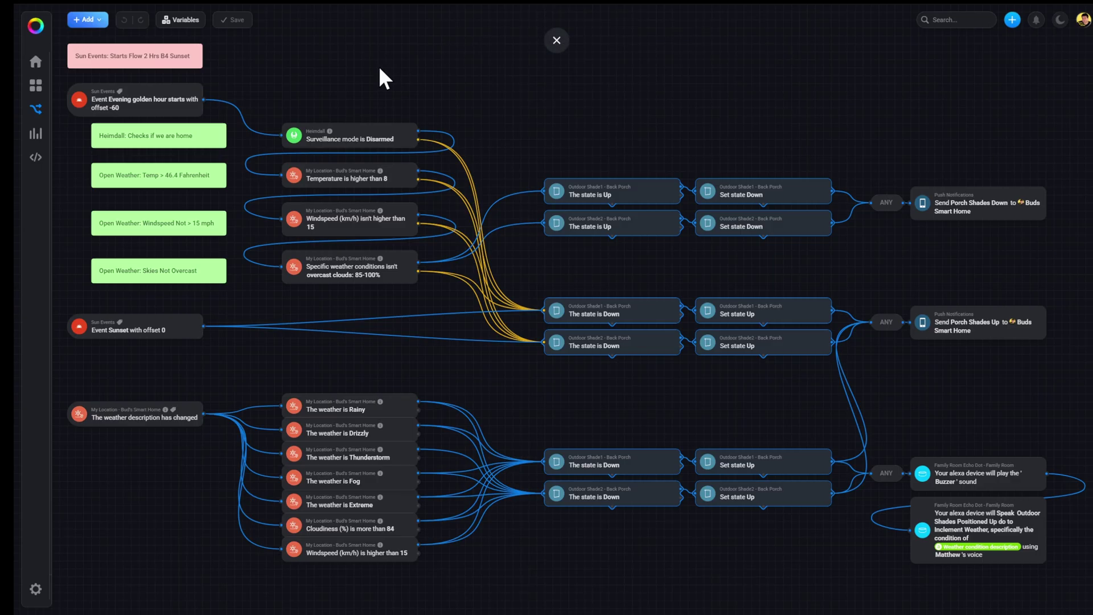
{"action": "left_click", "coordinate": [379, 68]}
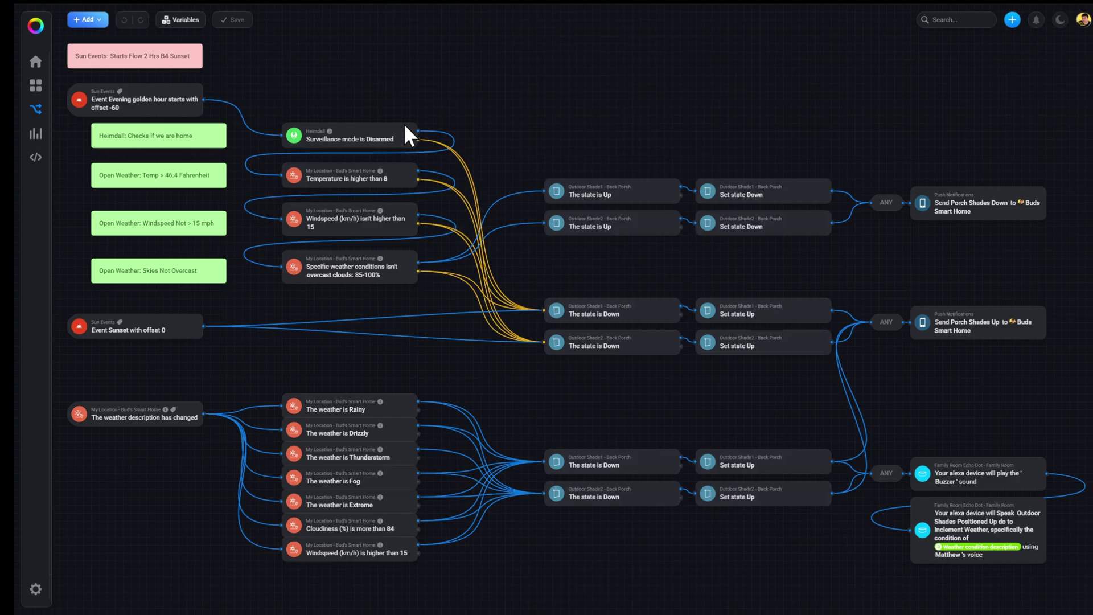
{"action": "left_click", "coordinate": [398, 134]}
{"action": "left_click", "coordinate": [398, 178]}
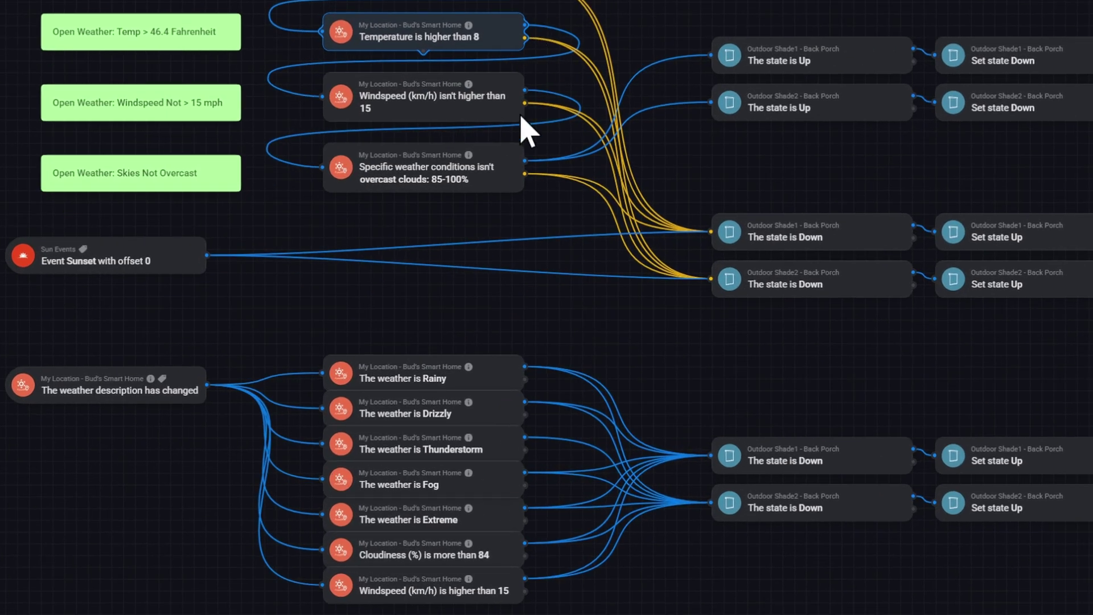
{"action": "left_click_drag", "start_coordinate": [425, 35], "coordinate": [424, 34]}
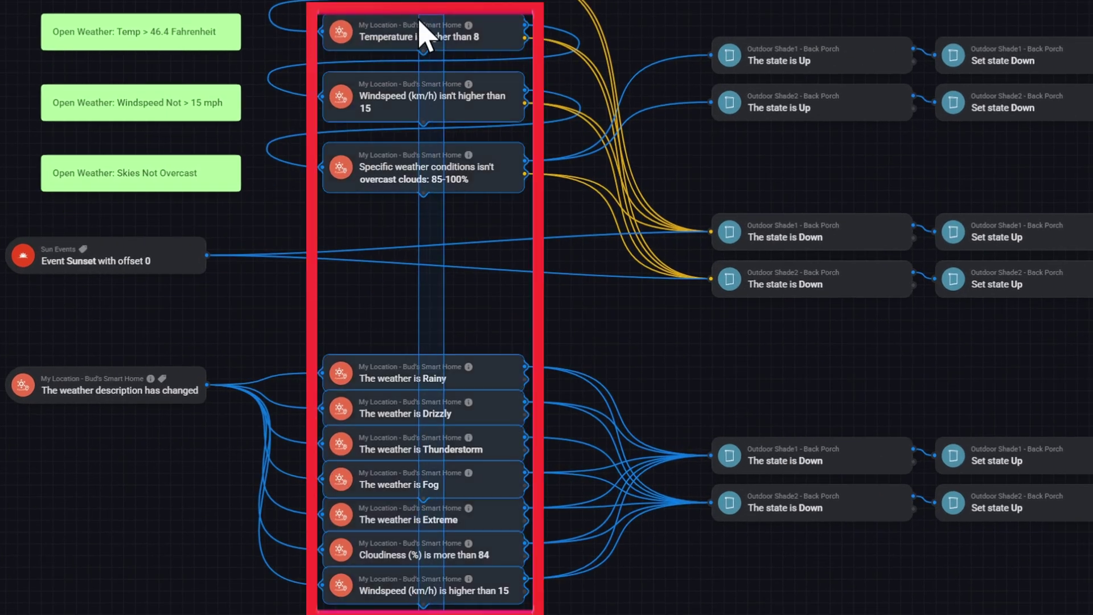
{"action": "left_click", "coordinate": [117, 388]}
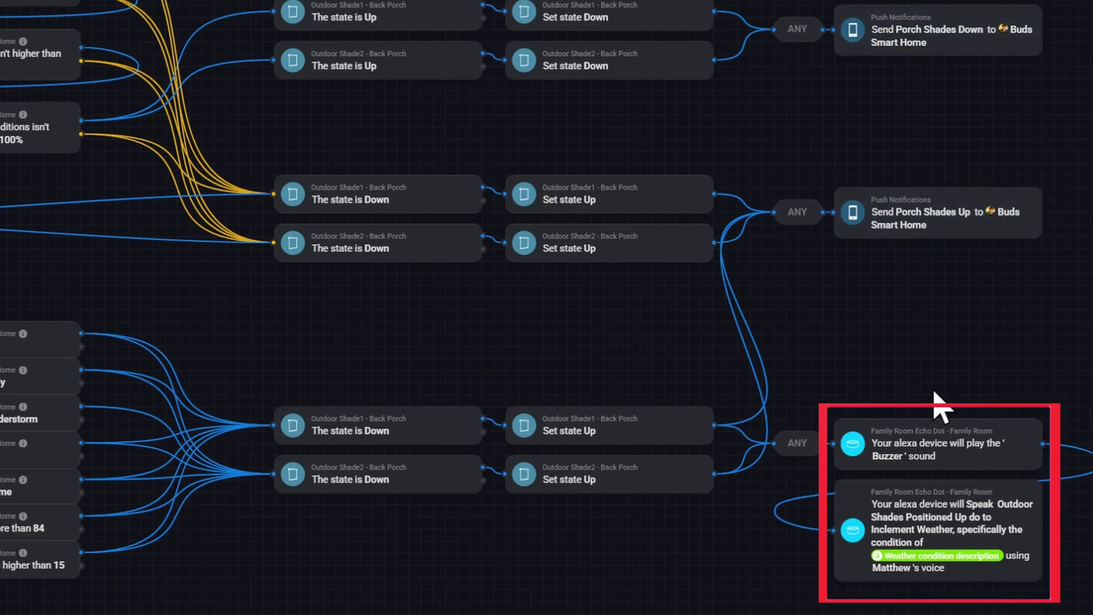
Step: Box-select the two Family Room Echo Dot buzzer and inclement-weather announcement cards
{"action": "left_click_drag", "start_coordinate": [938, 396], "coordinate": [962, 612]}
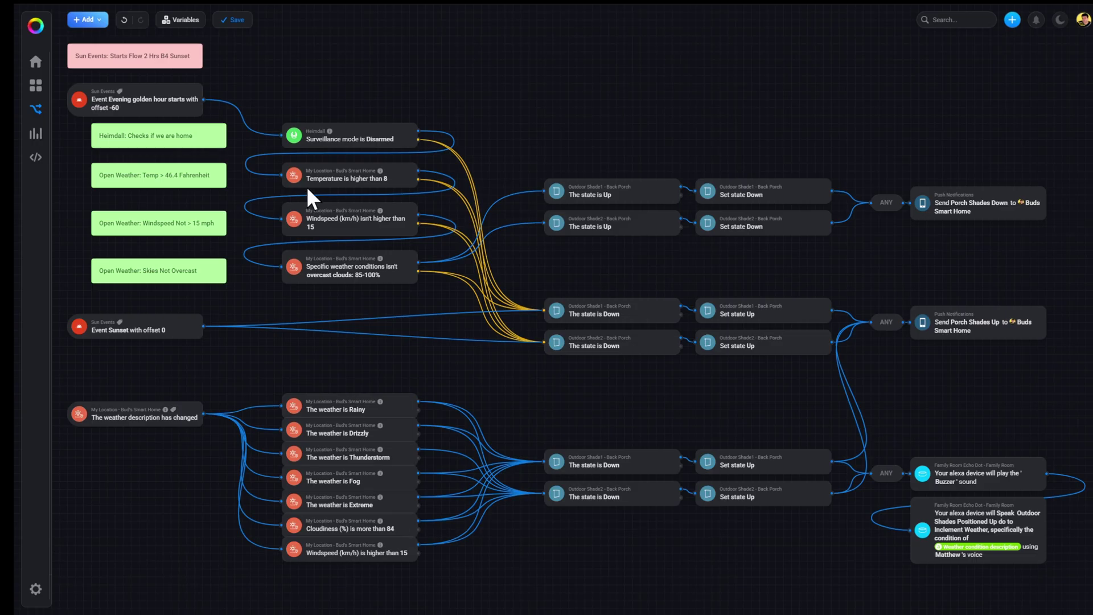
{"action": "right_click", "coordinate": [309, 187]}
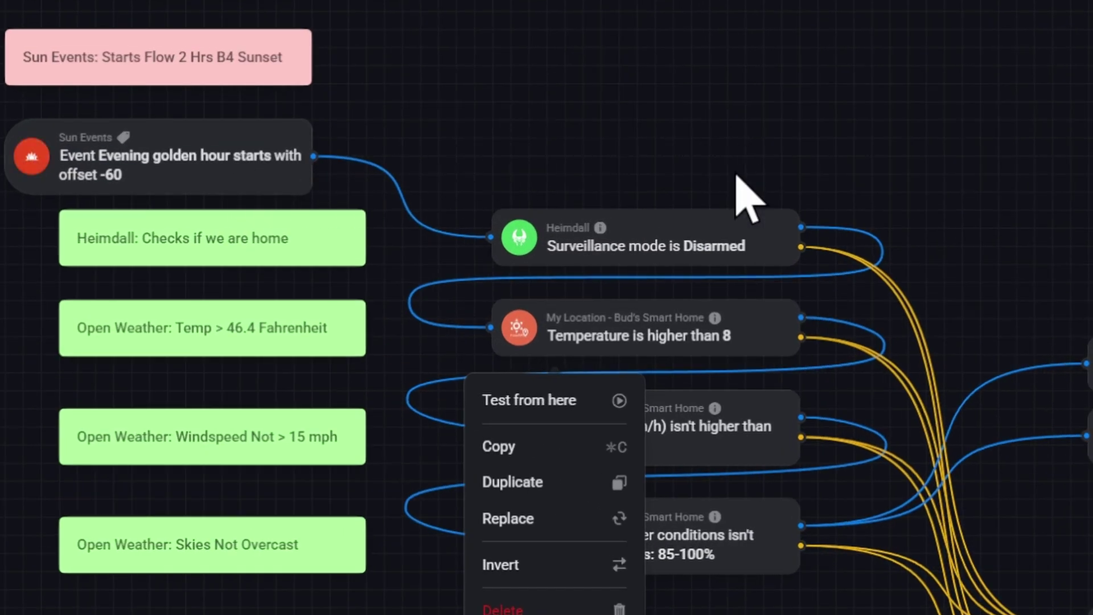
{"action": "left_click", "coordinate": [868, 177]}
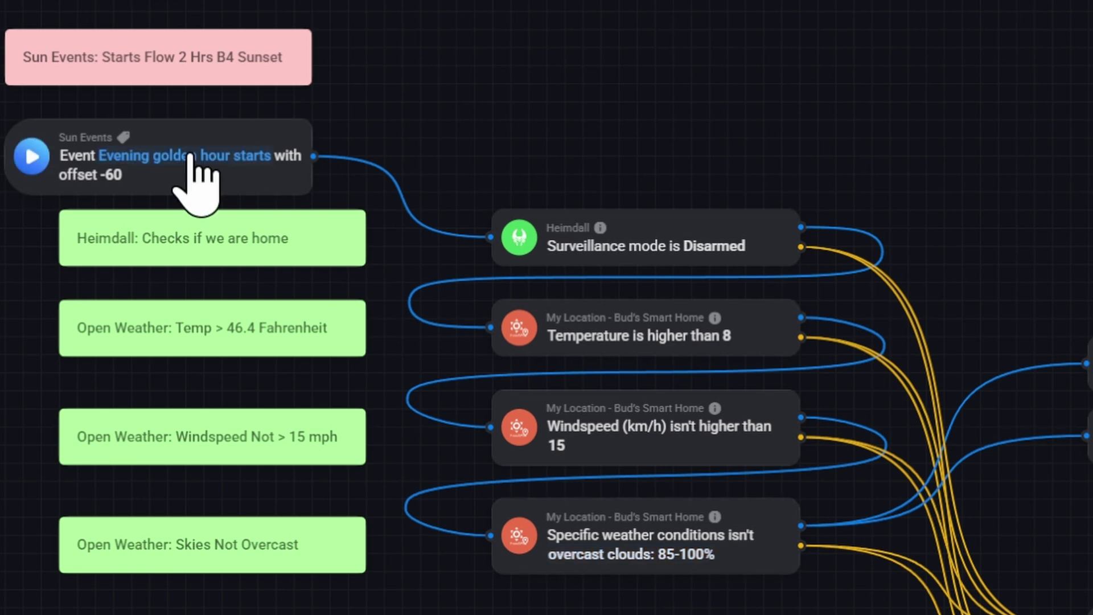
Step: Test the flow from the evening golden hour Sun Events trigger and review which paths pass
{"action": "left_click", "coordinate": [219, 148]}
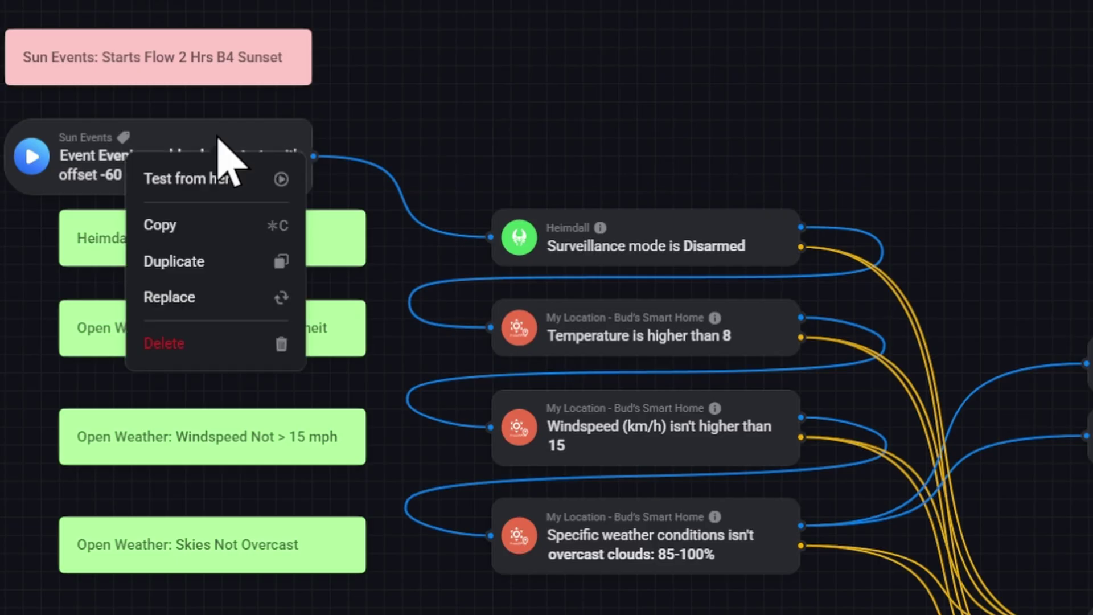
{"action": "left_click", "coordinate": [203, 183]}
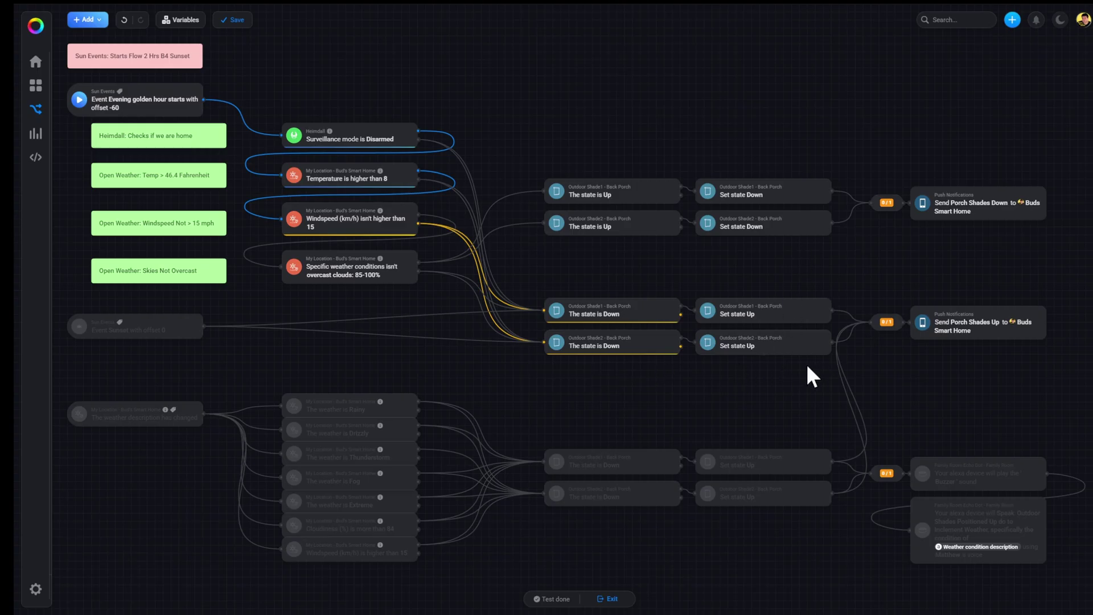
{"action": "key", "text": "alt+Tab"}
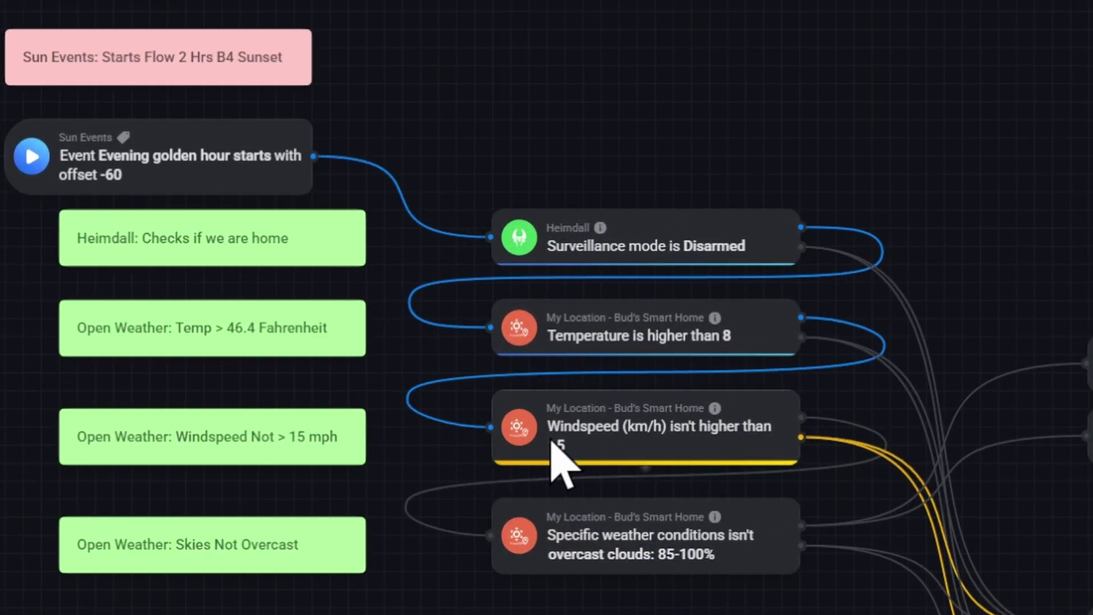
Step: Change the Windspeed card's 'isn't higher than' limit from 15 to 20 km/h
{"action": "left_click", "coordinate": [555, 446]}
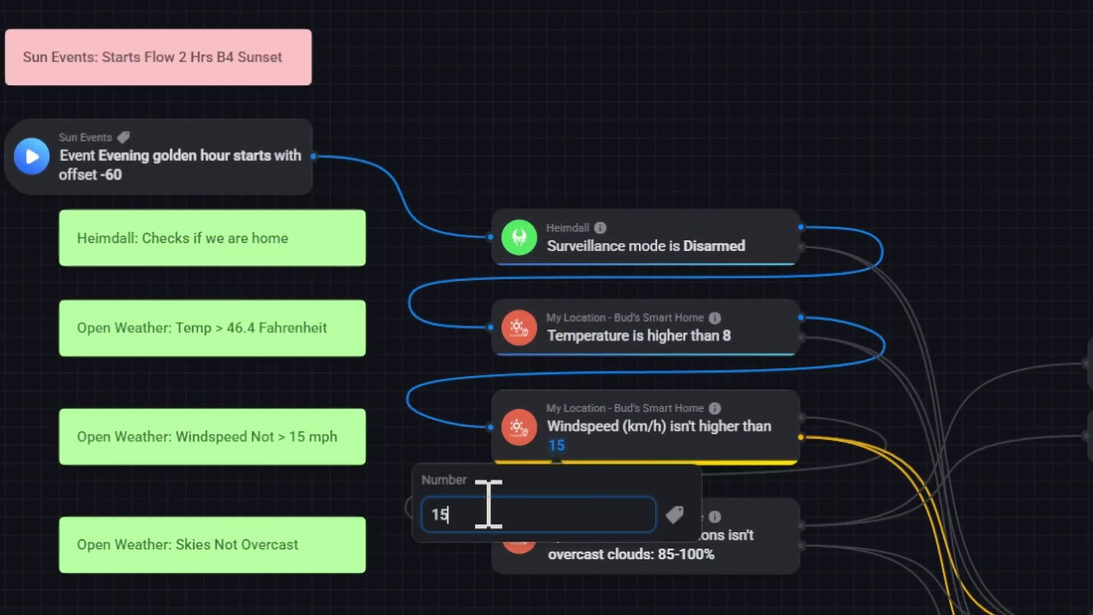
{"action": "key", "text": "BackSpace"}
{"action": "key", "text": "BackSpace"}
{"action": "type", "text": "20"}
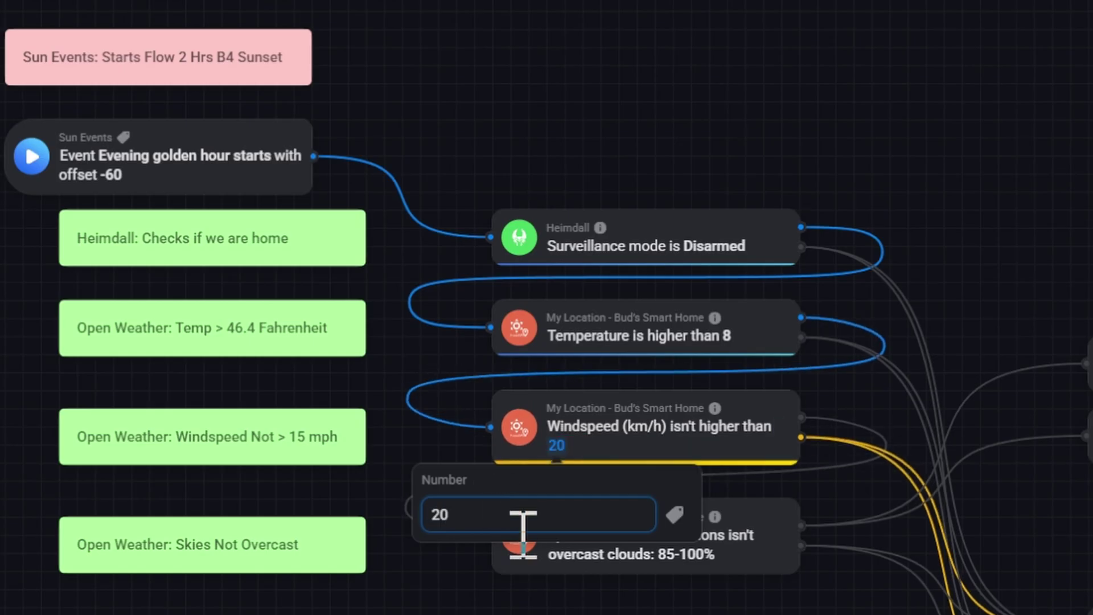
{"action": "left_click", "coordinate": [481, 609]}
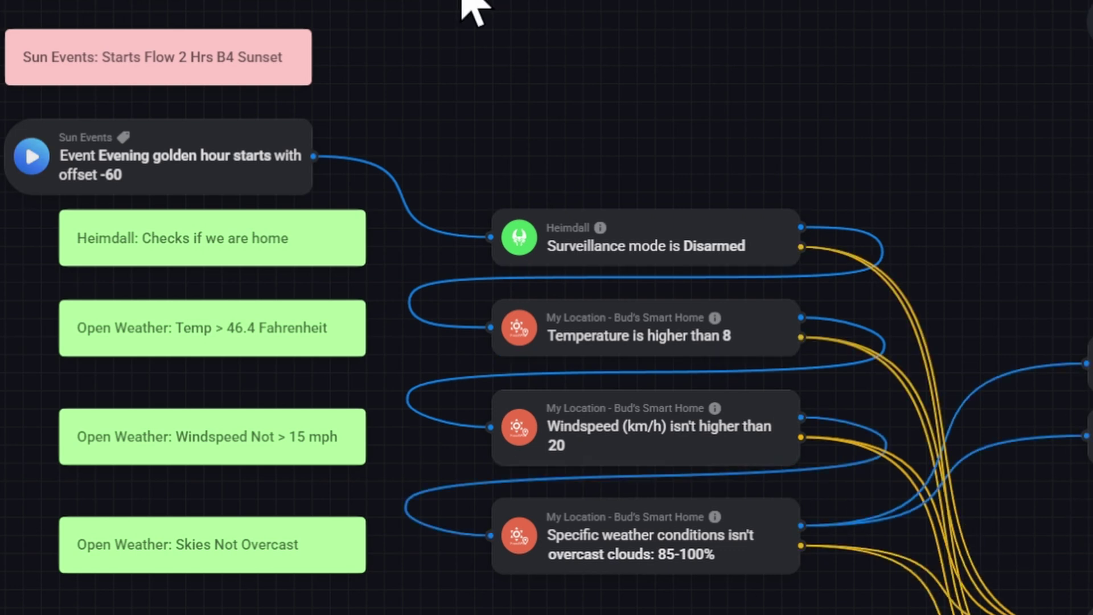
Step: Test the flow again from the golden hour trigger so the Set state Down branch fires
{"action": "right_click", "coordinate": [254, 177]}
{"action": "left_click", "coordinate": [254, 220]}
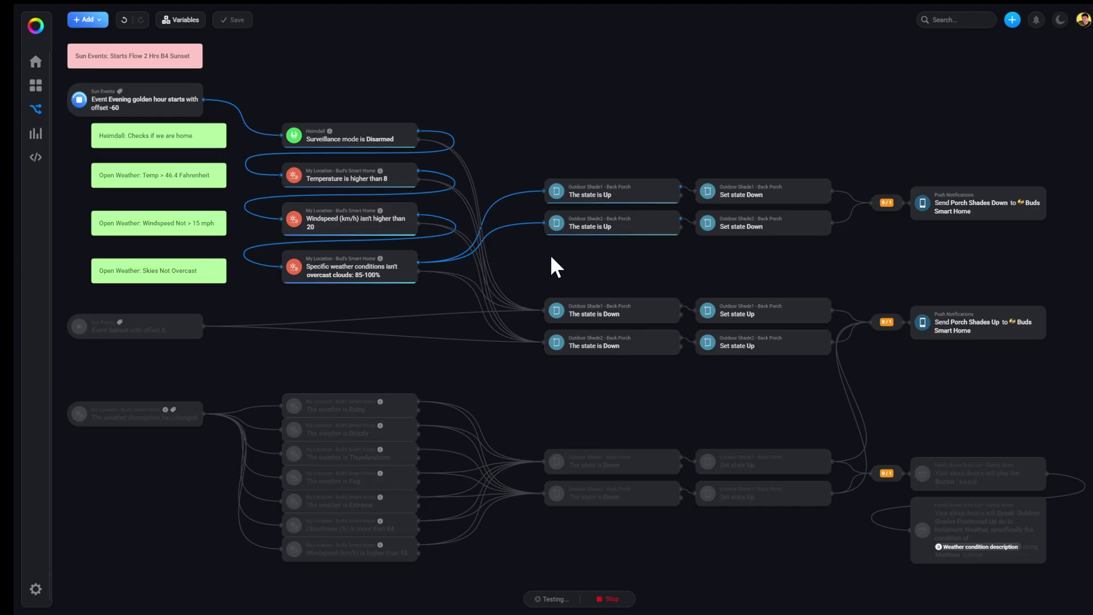
{"action": "key", "text": "alt+Tab"}
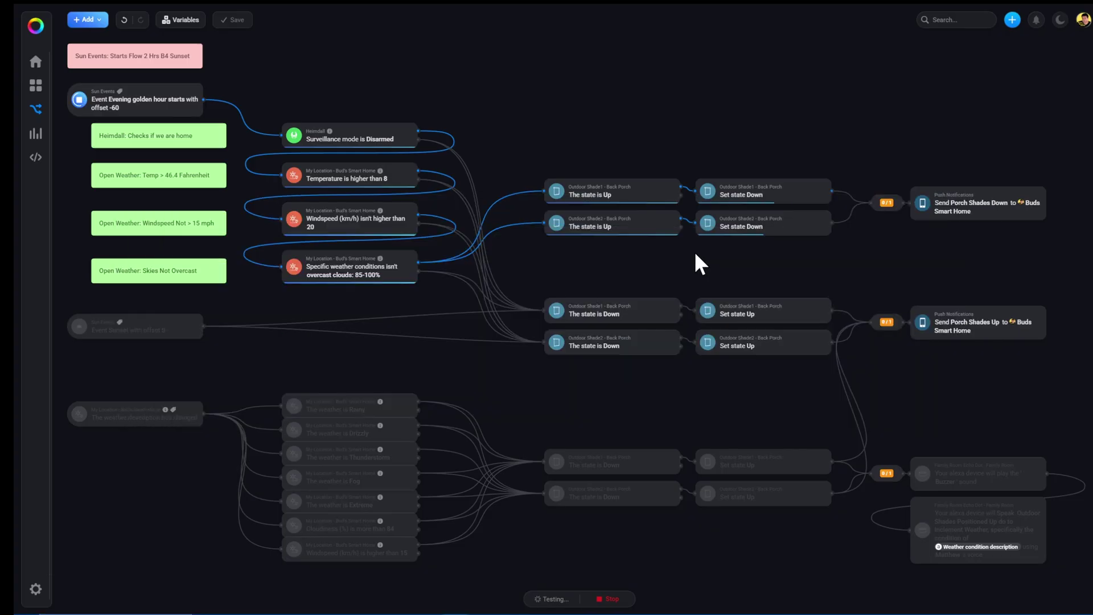
Step: Watch the Reolink TrackMix back porch camera as the shades lower
{"action": "key", "text": "alt+Tab"}
{"action": "key", "text": "alt+Tab"}
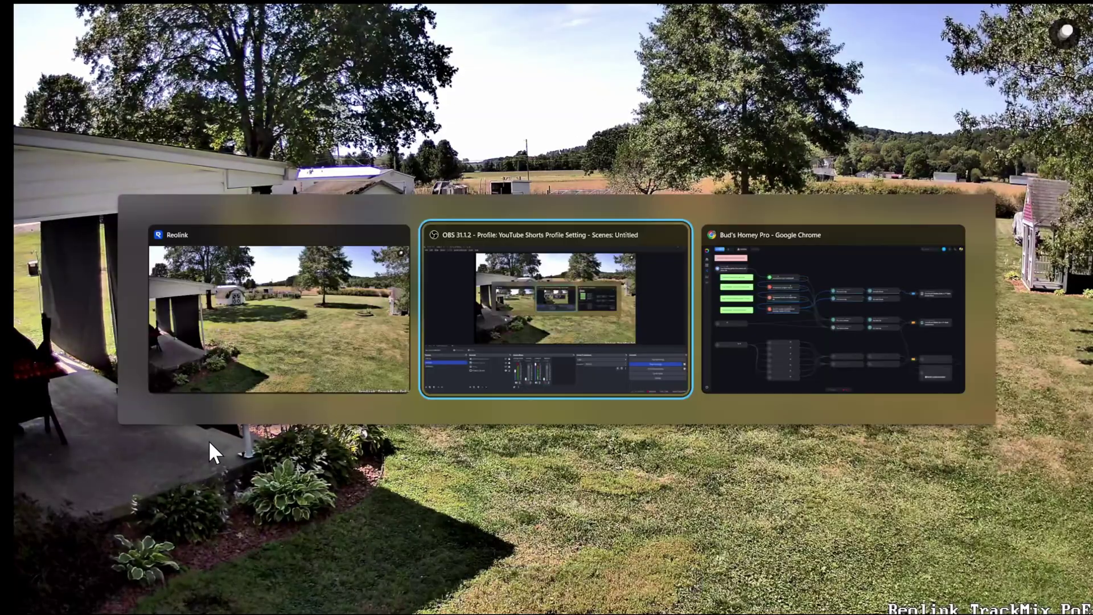
{"action": "key", "text": "alt+Tab"}
{"action": "key", "text": "alt+Tab"}
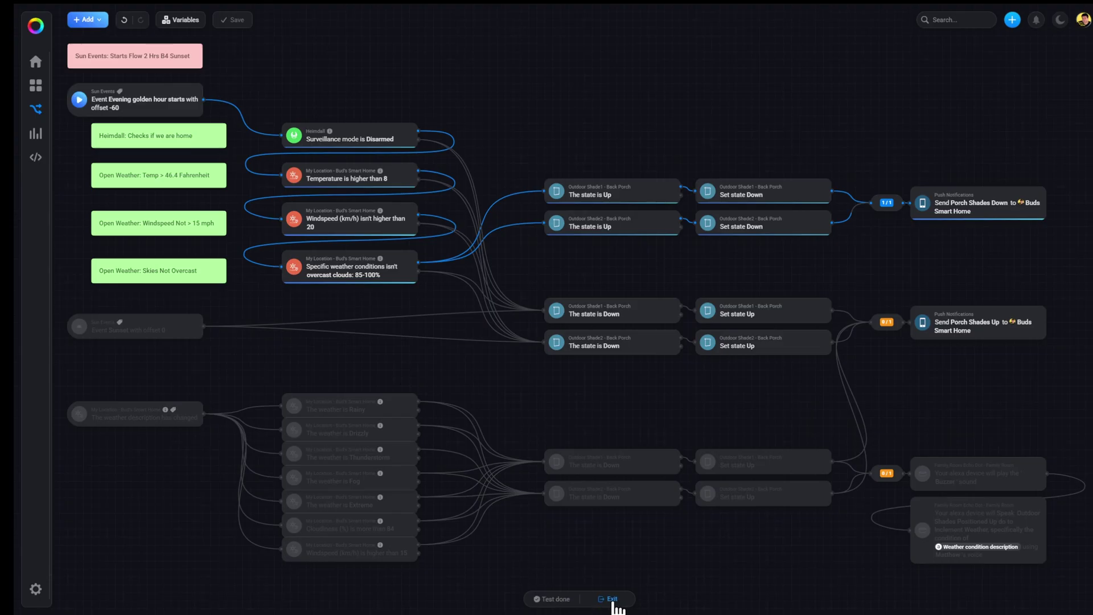
Step: Exit the golden hour test and test from the Sunset offset 0 trigger to raise the shades
{"action": "left_click", "coordinate": [613, 603]}
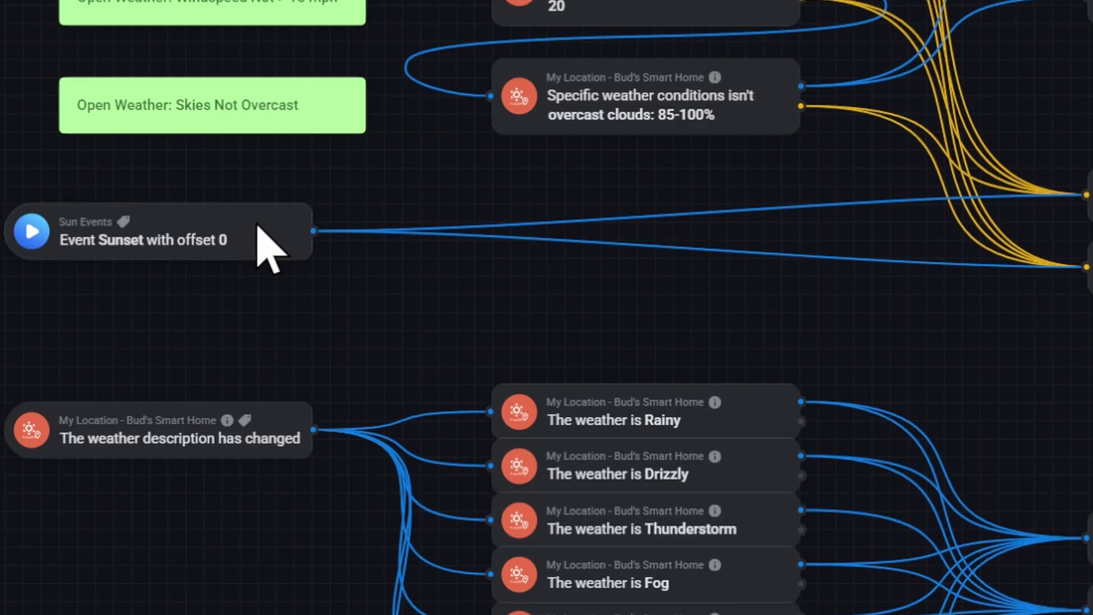
{"action": "right_click", "coordinate": [257, 226]}
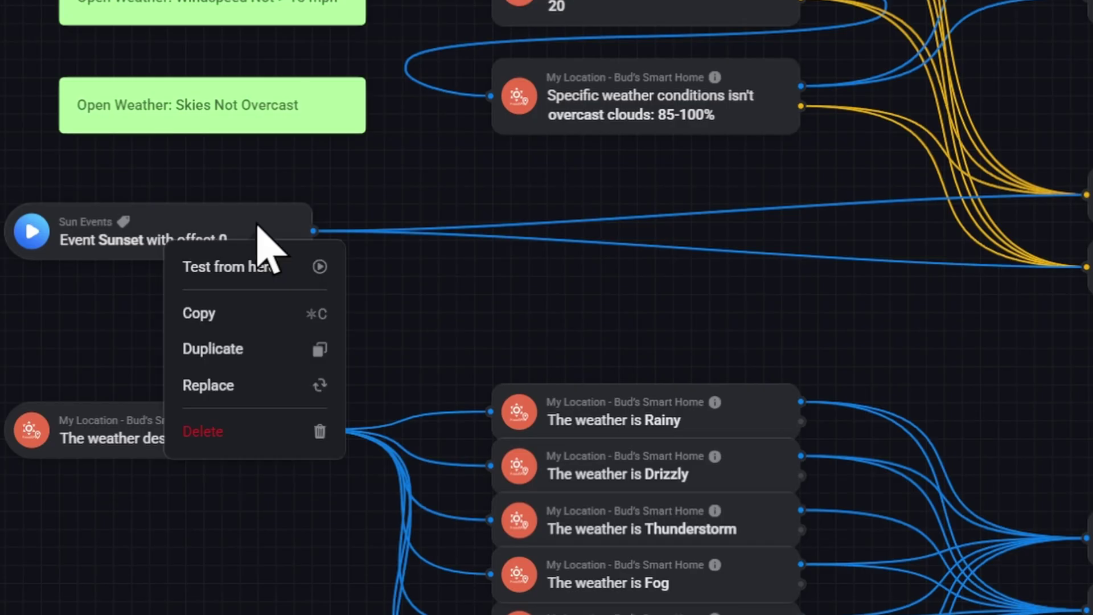
{"action": "left_click", "coordinate": [256, 268]}
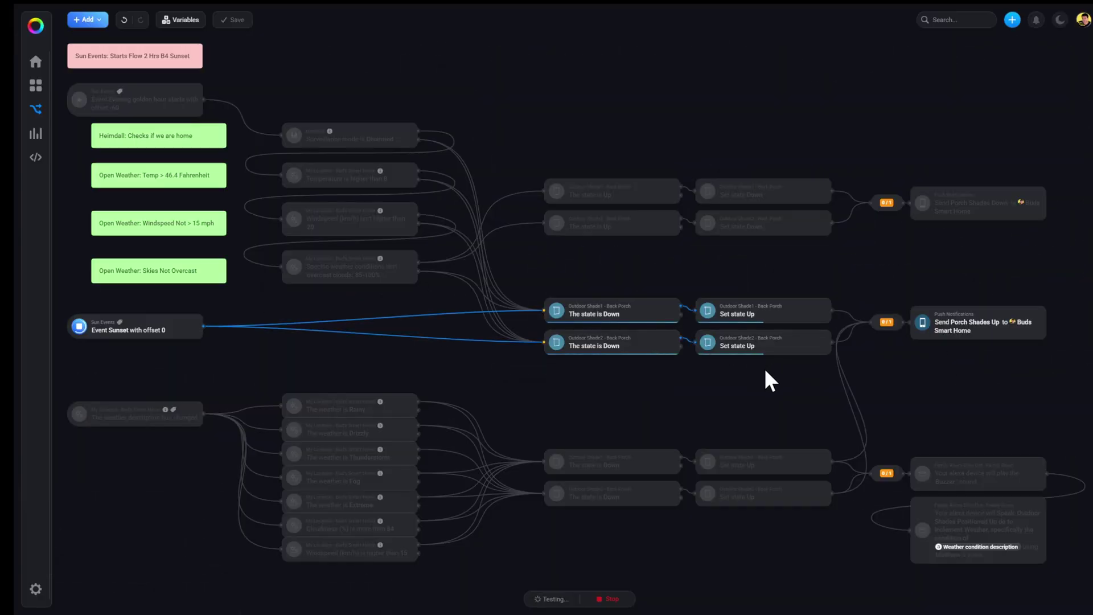
{"action": "key", "text": "alt+Tab"}
{"action": "key", "text": "alt+Tab"}
Step: Watch the back porch shades in Reolink's TrackMix backyard camera view during the sunset test
{"action": "key", "text": "Tab"}
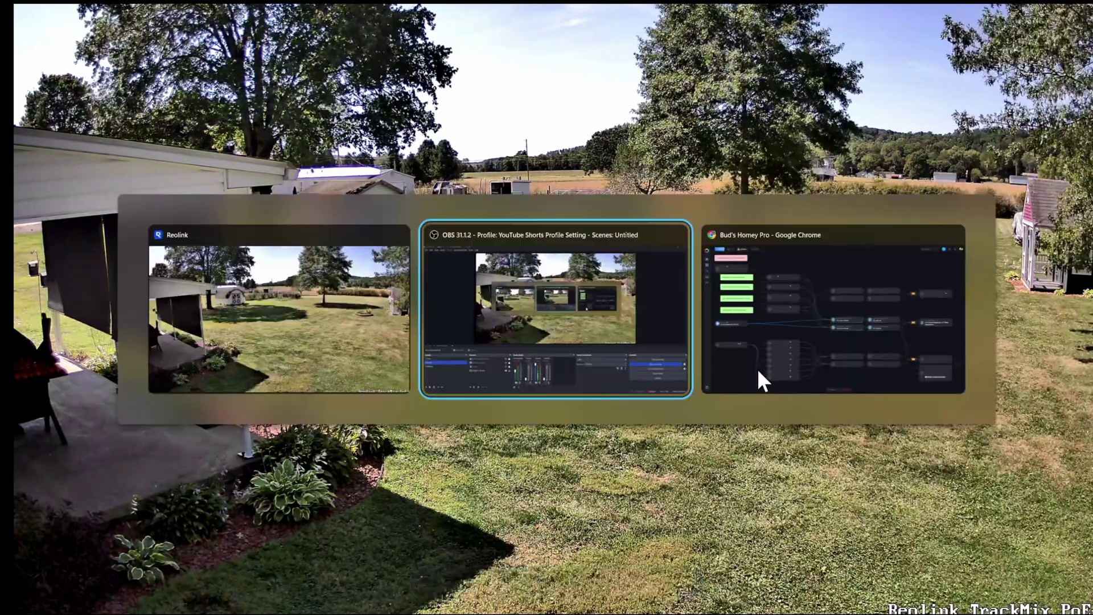
{"action": "key", "text": "alt+Tab"}
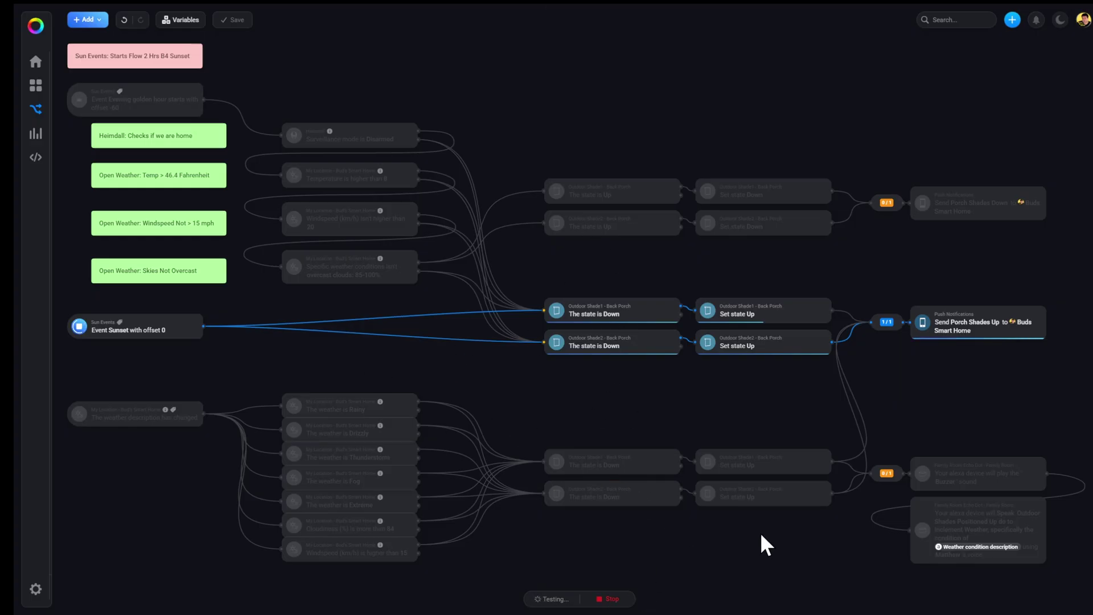
Step: Back in the flow editor, exit the finished sunset-trigger test
{"action": "key", "text": "alt+Tab"}
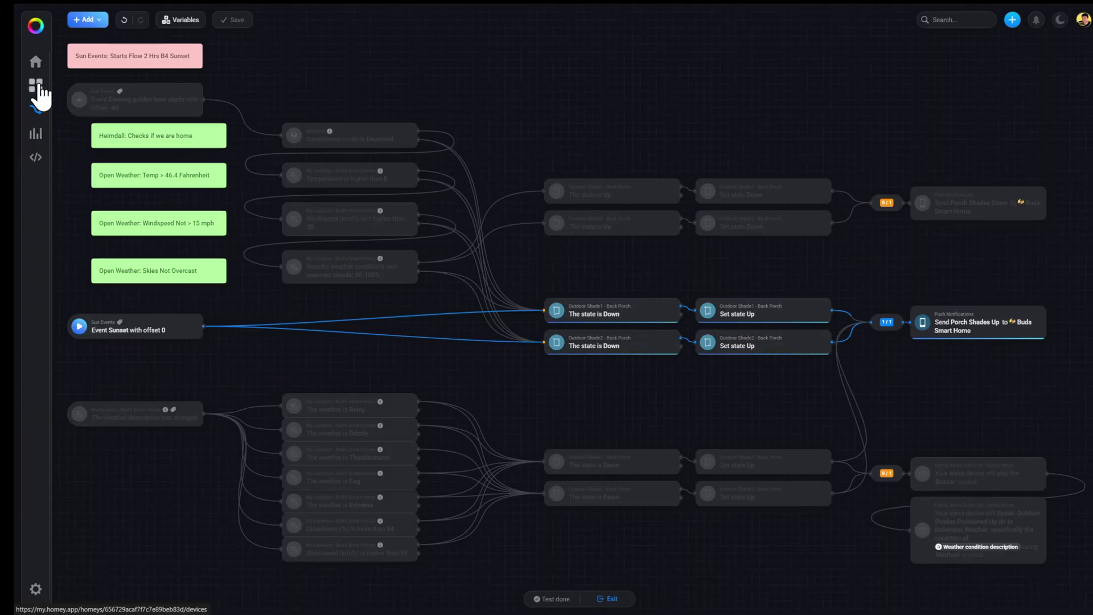
{"action": "left_click", "coordinate": [609, 599]}
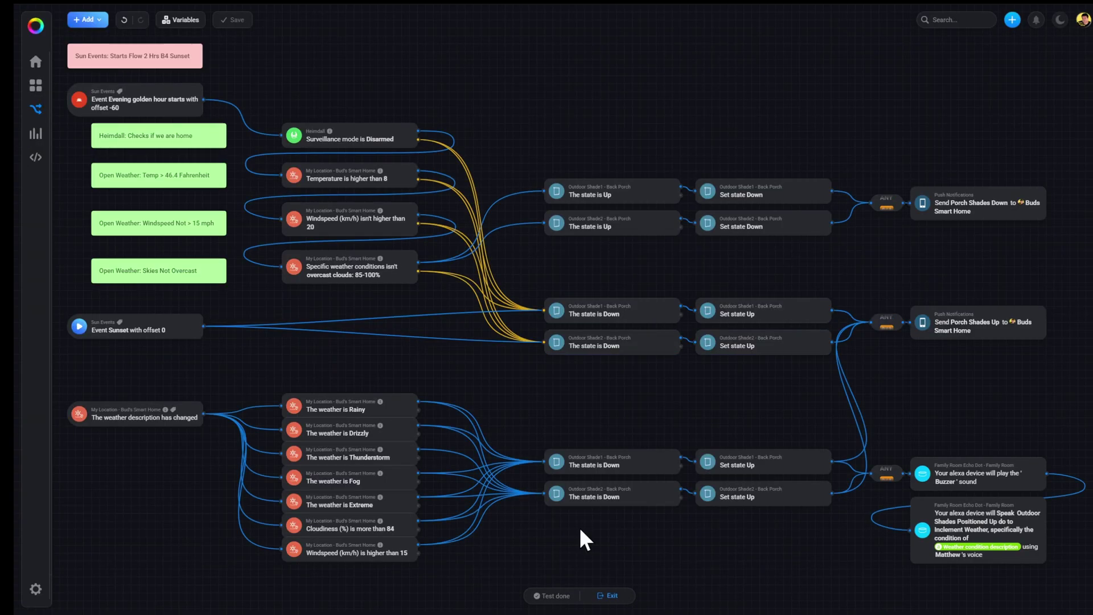
Step: Open the My Location device and scroll its weather panel: clear sky, 74 °F, sunset 19:45
{"action": "left_click", "coordinate": [36, 87]}
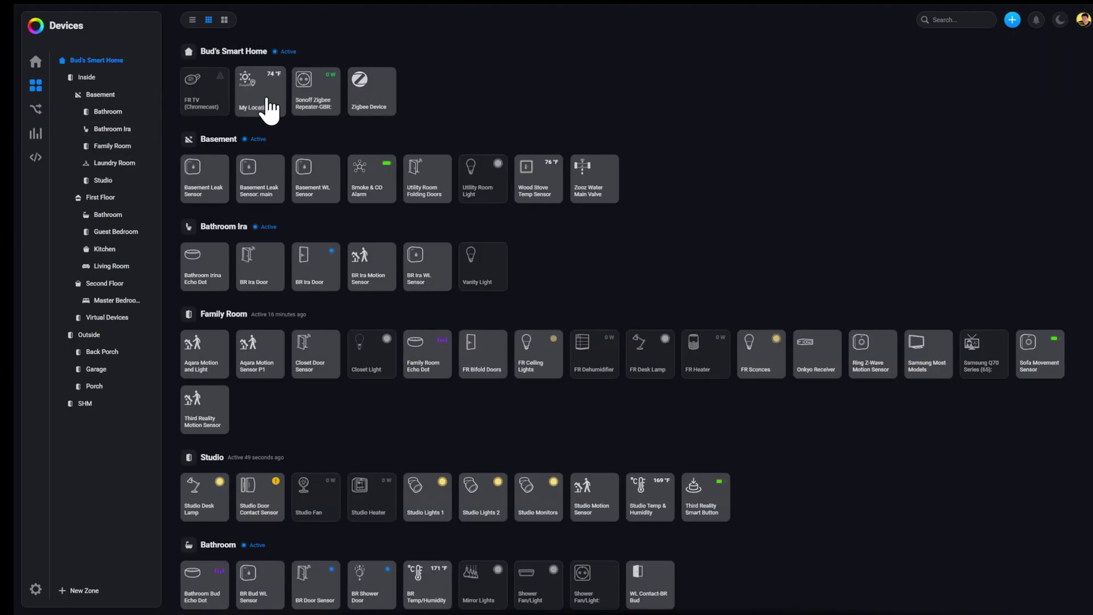
{"action": "left_click", "coordinate": [268, 105]}
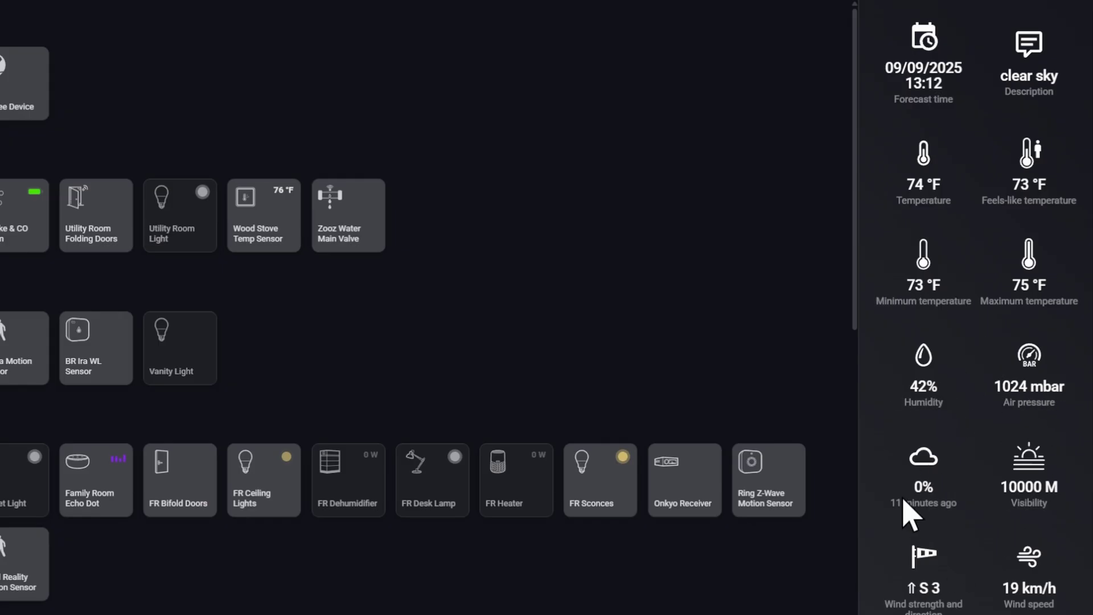
{"action": "scroll", "coordinate": [933, 529], "scroll_direction": "down", "scroll_amount": 3}
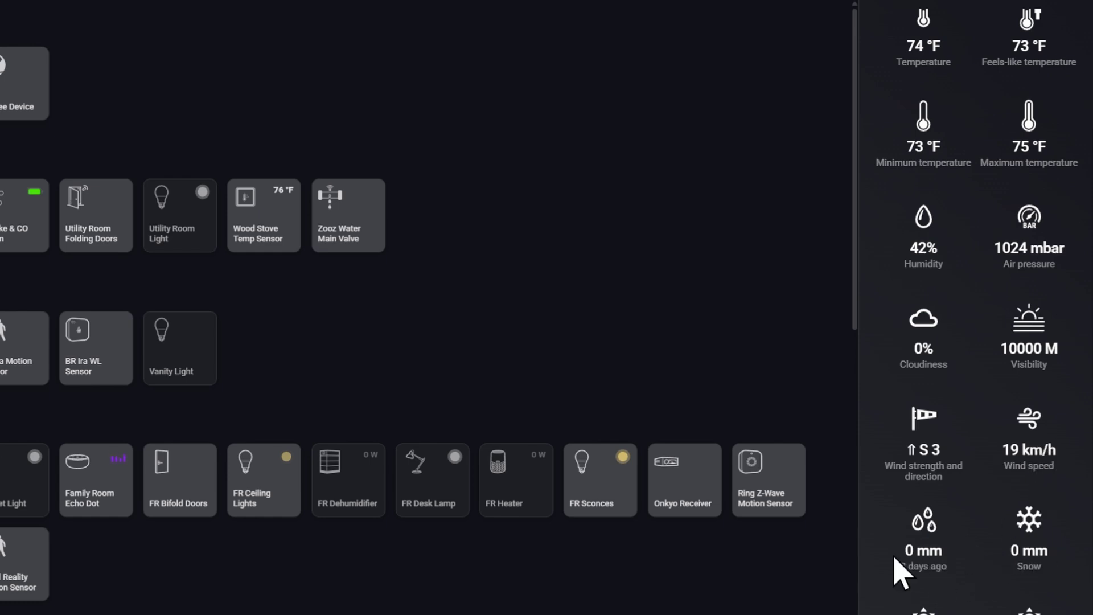
{"action": "scroll", "coordinate": [1000, 556], "scroll_direction": "down", "scroll_amount": 5}
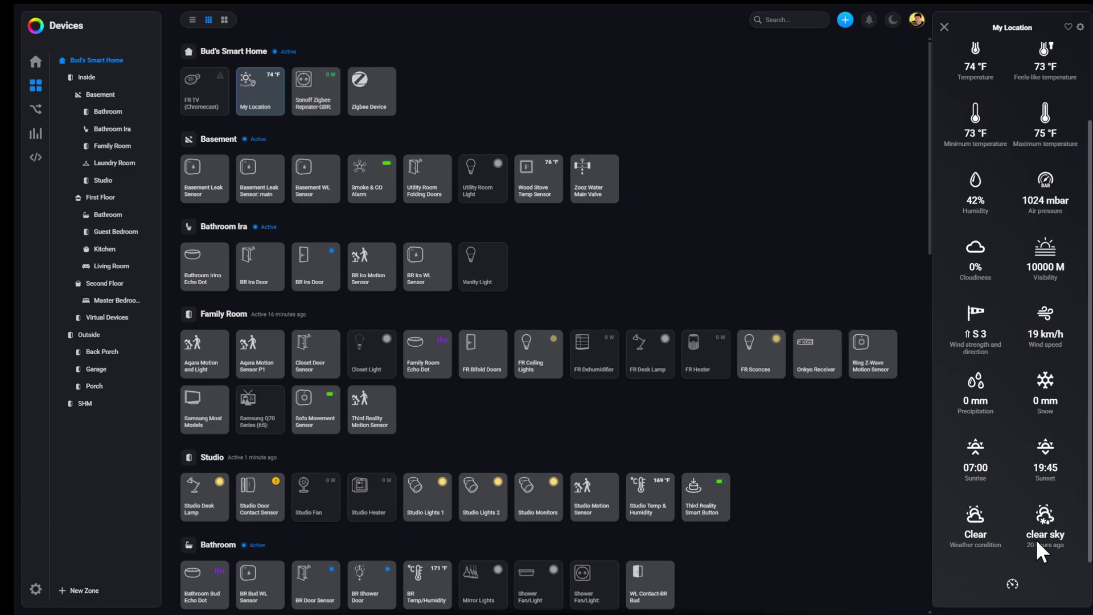
{"action": "scroll", "coordinate": [1025, 171], "scroll_direction": "up", "scroll_amount": 2}
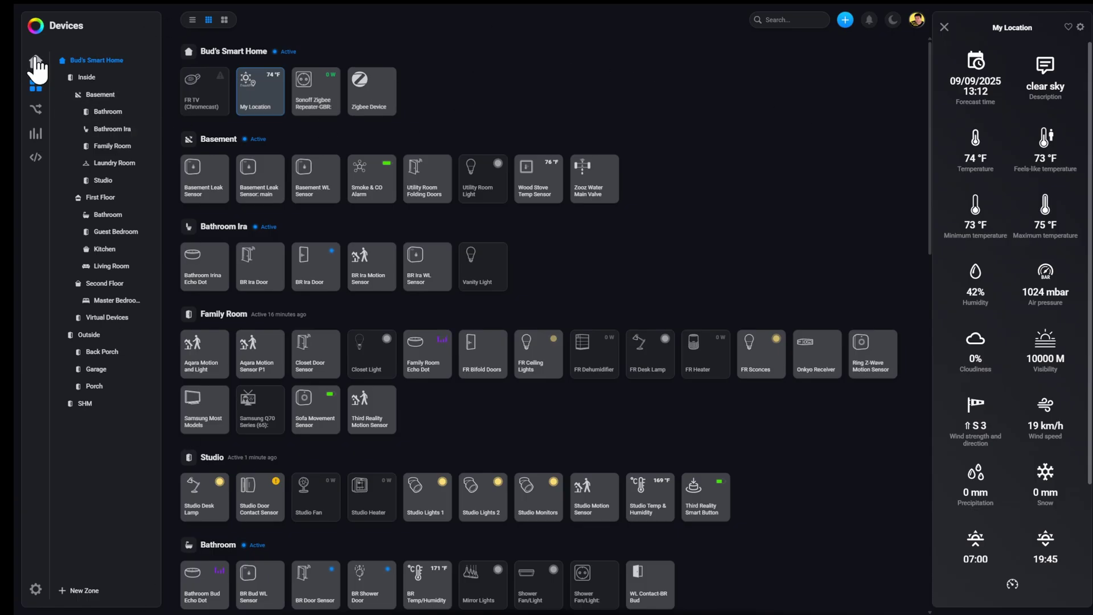
Step: Open the Manage Outdoor Shades flow from Favorite Flows on the home dashboard
{"action": "left_click", "coordinate": [36, 60]}
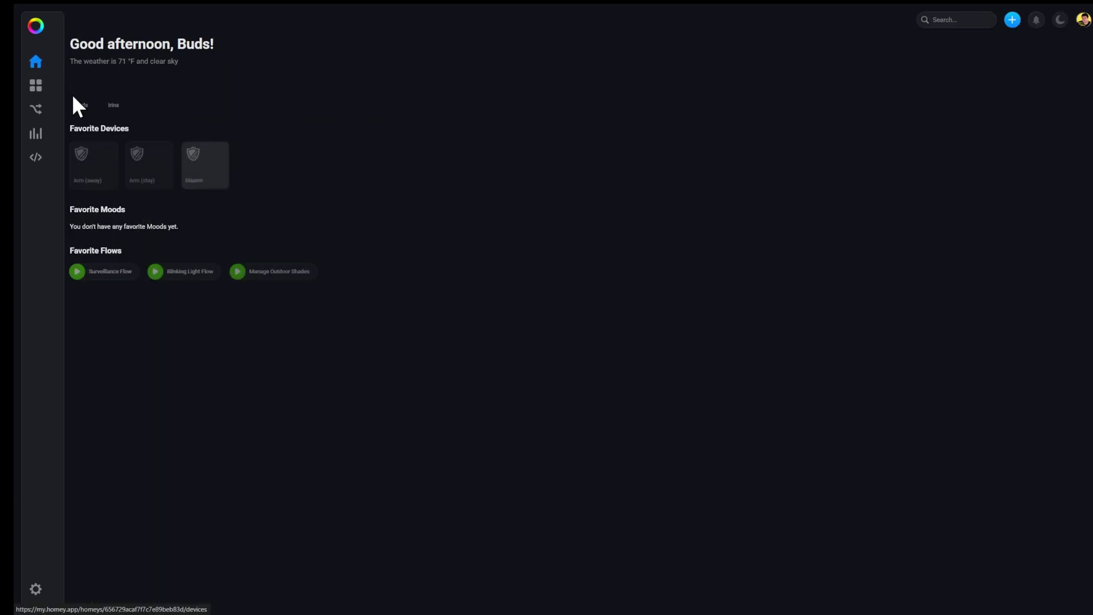
{"action": "left_click", "coordinate": [284, 272]}
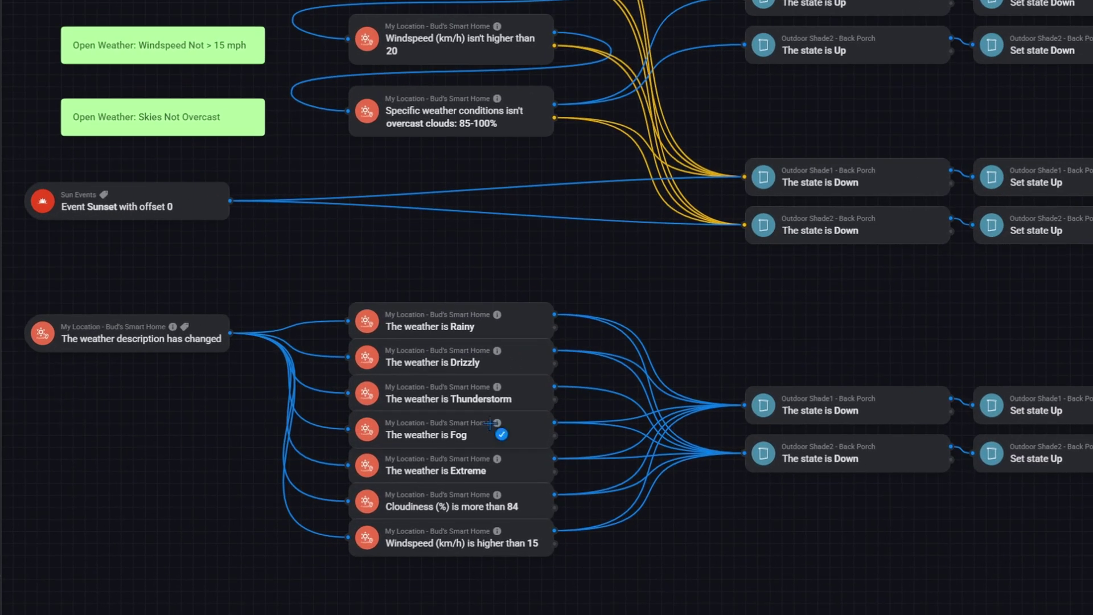
{"action": "mouse_move", "coordinate": [61, 345]}
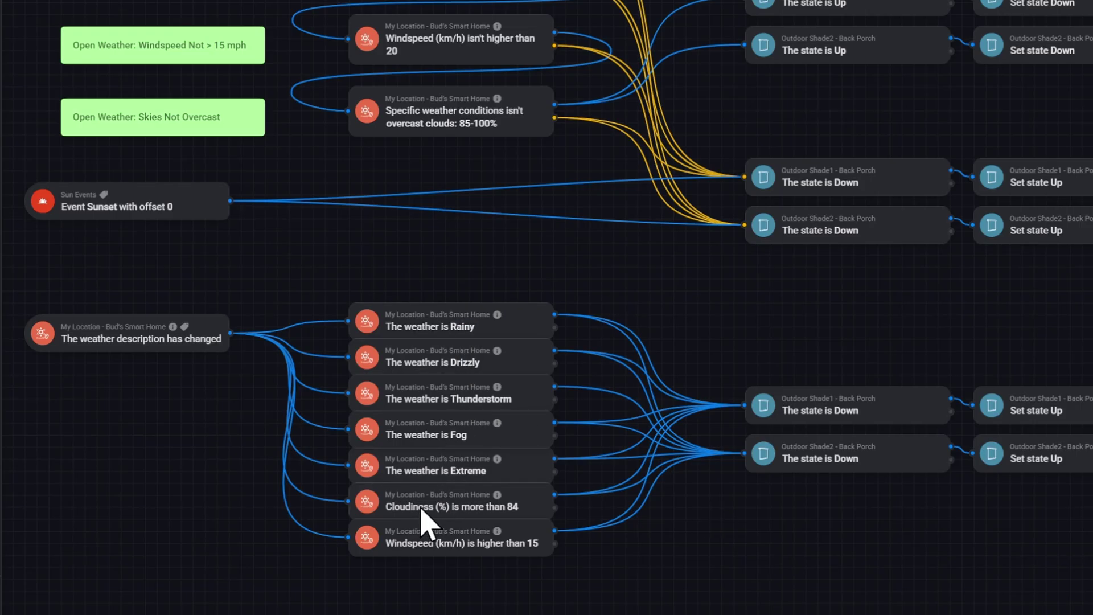
Step: Test the flow from 'The weather description has changed' trigger card
{"action": "right_click", "coordinate": [142, 337]}
{"action": "left_click", "coordinate": [142, 366]}
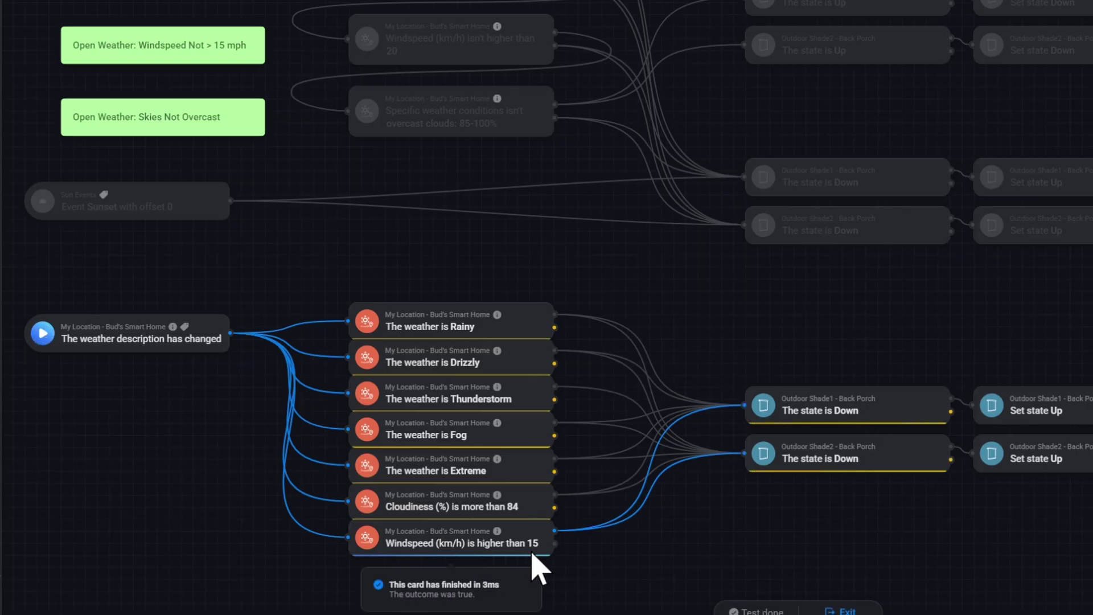
{"action": "mouse_move", "coordinate": [886, 466]}
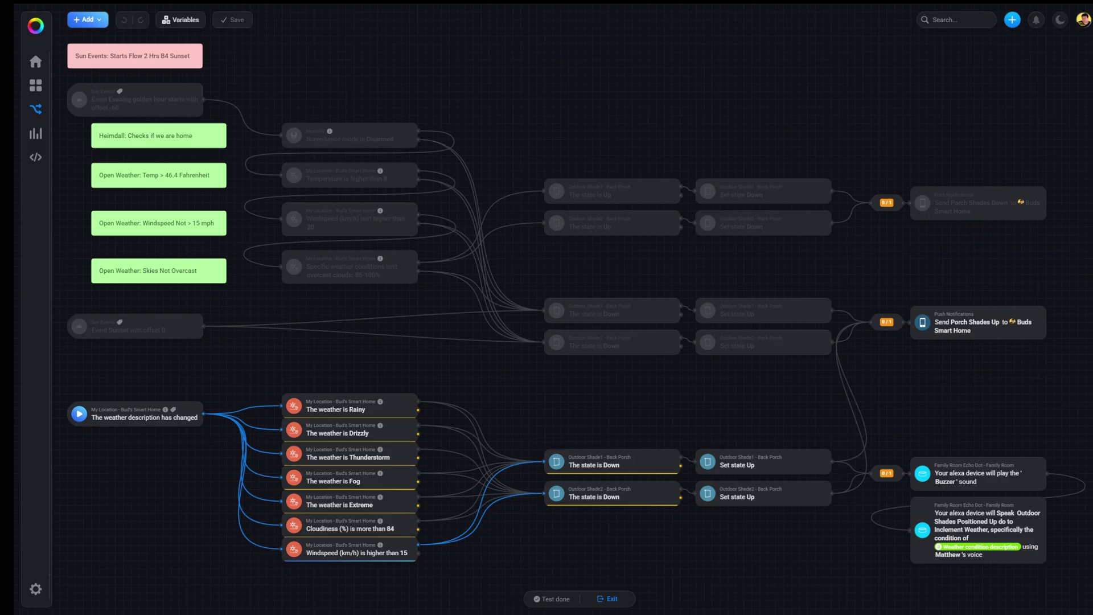
Step: Exit test mode after the weather-trigger test finishes
{"action": "left_click", "coordinate": [612, 599]}
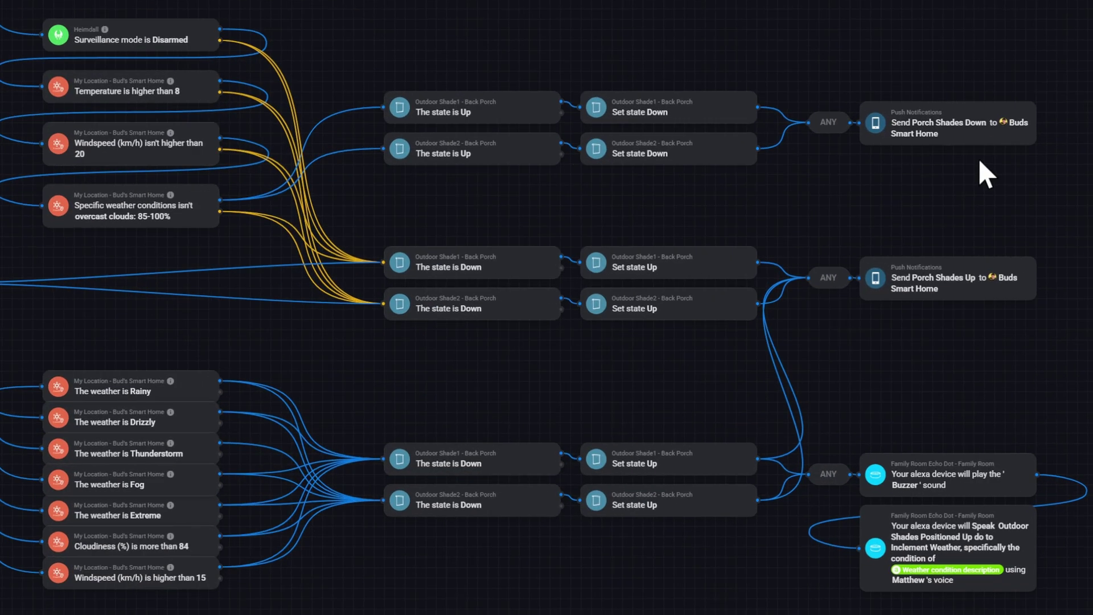